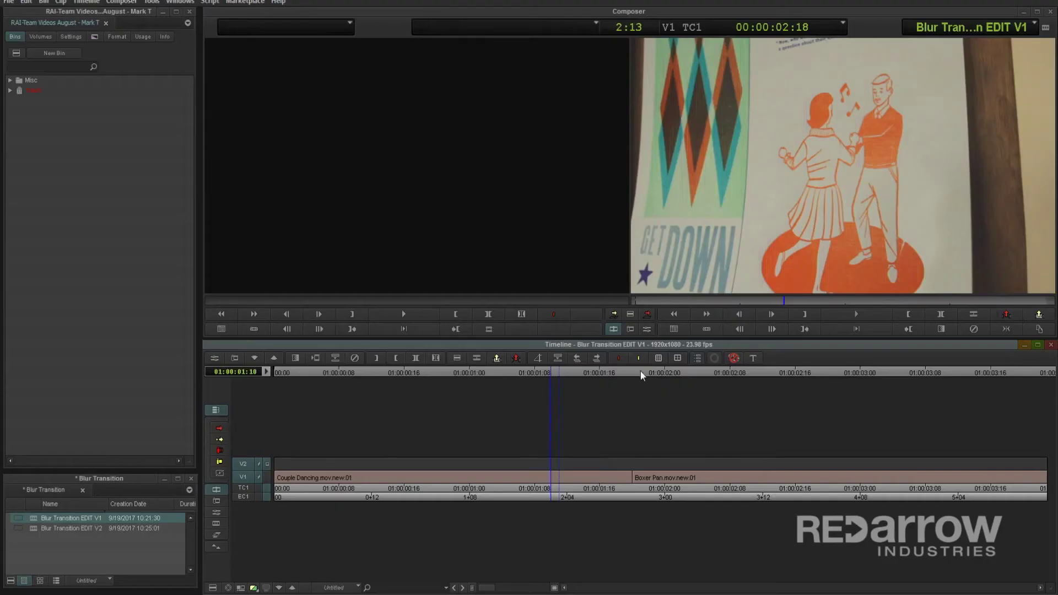
Step: Add a 24-frame dissolve centered on the cut between the Couple Dancing and Boxer Pan clips
left_click(641, 371)
key("backslash")
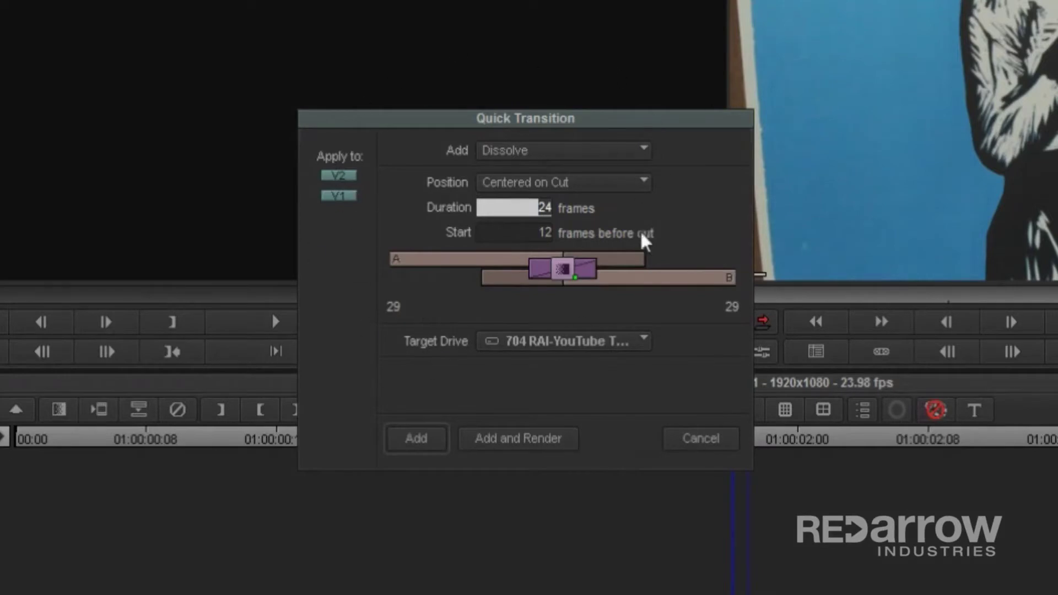
key("Return")
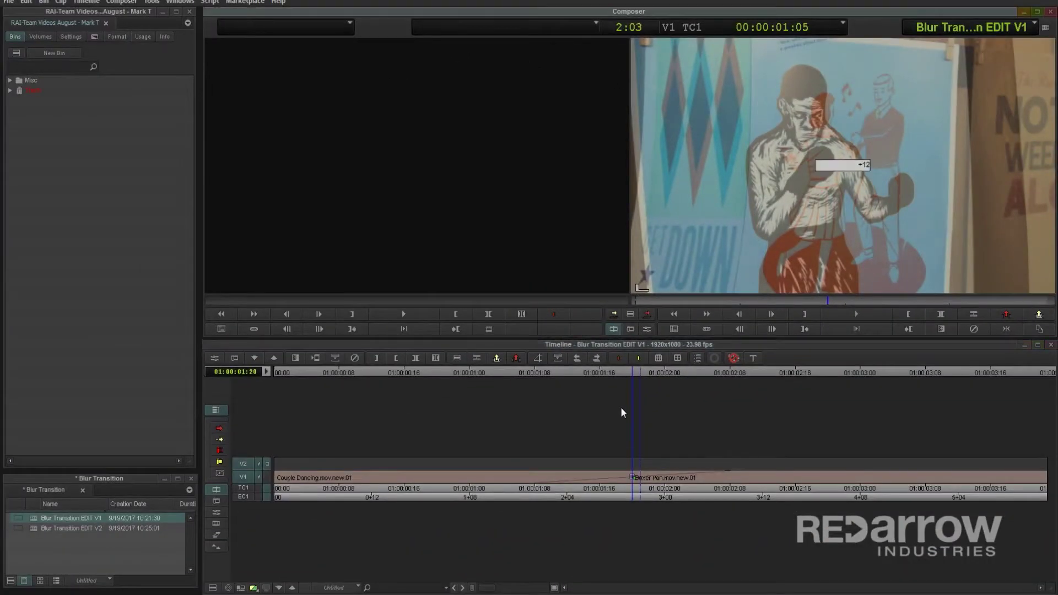
Step: Mark a range on V2 from 12 frames before to 12 frames after the cut
key("space")
left_click(252, 477)
key("F4")
left_click(639, 372)
type("-12")
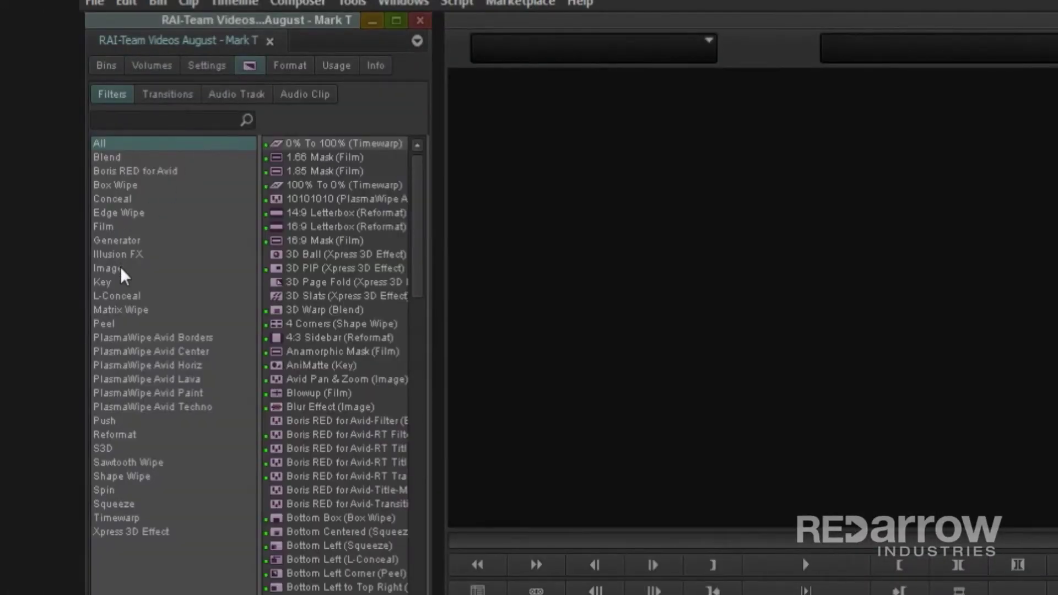
Step: Apply the Image category's Paint Effect to the marked V2 filler and open it in Effect Mode
left_click(120, 269)
left_click(287, 283)
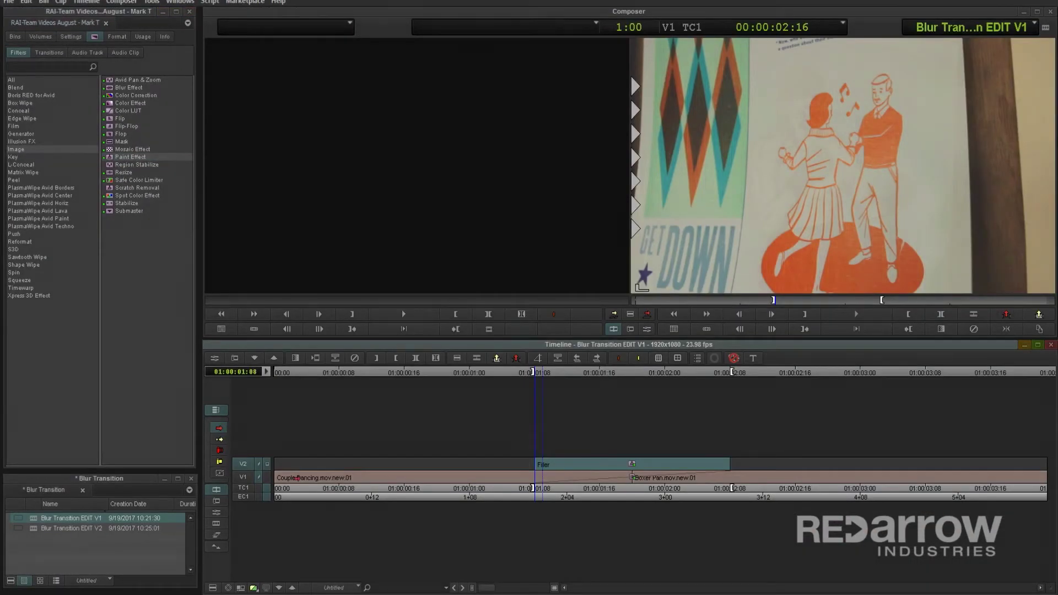
left_click(217, 513)
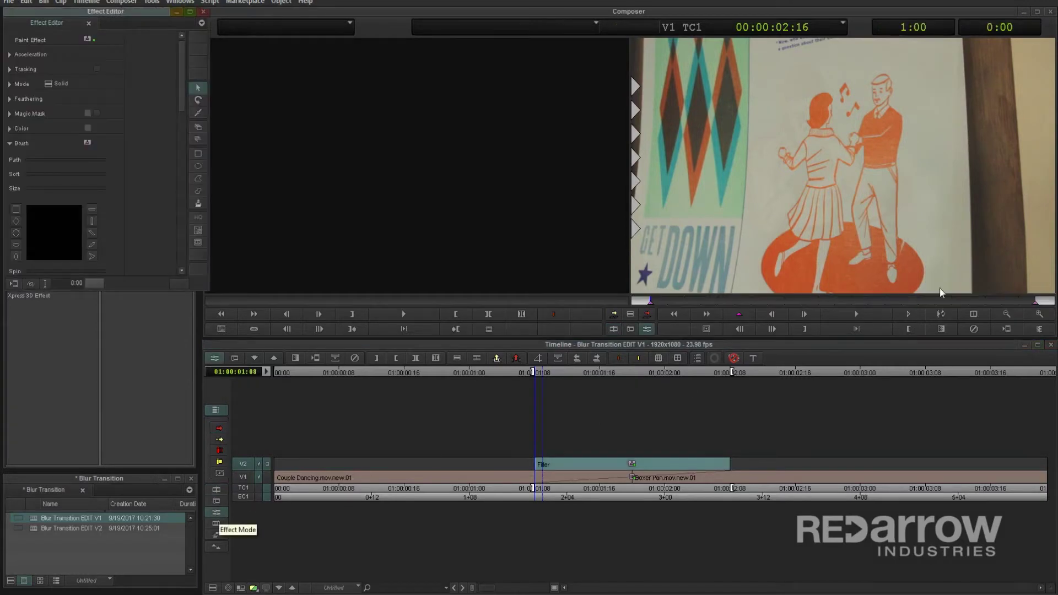
Step: Draw a paint rectangle that extends slightly past all edges of the video frame
left_click(1006, 314)
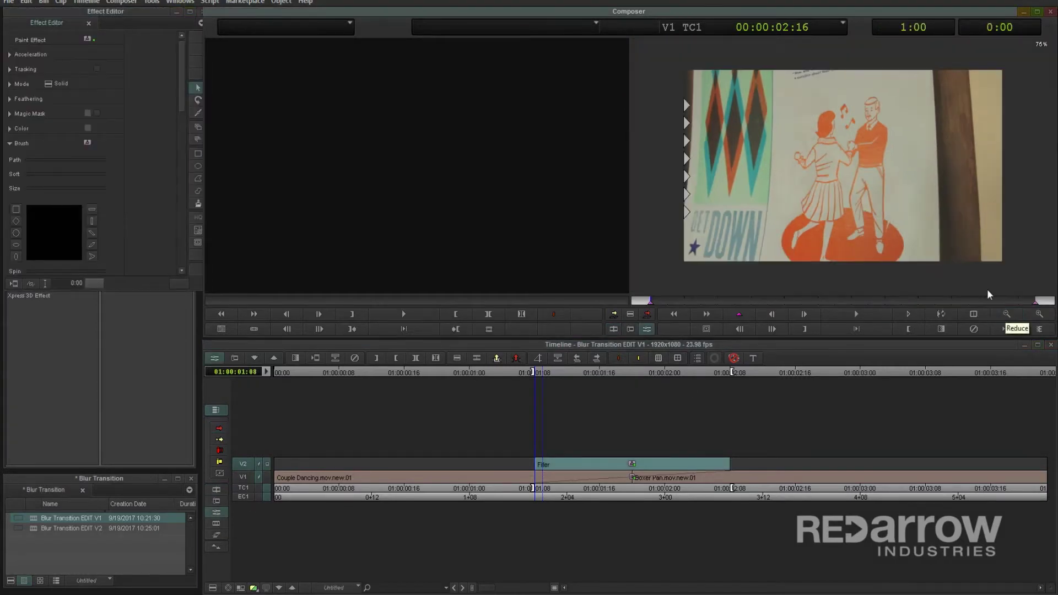
left_click(197, 154)
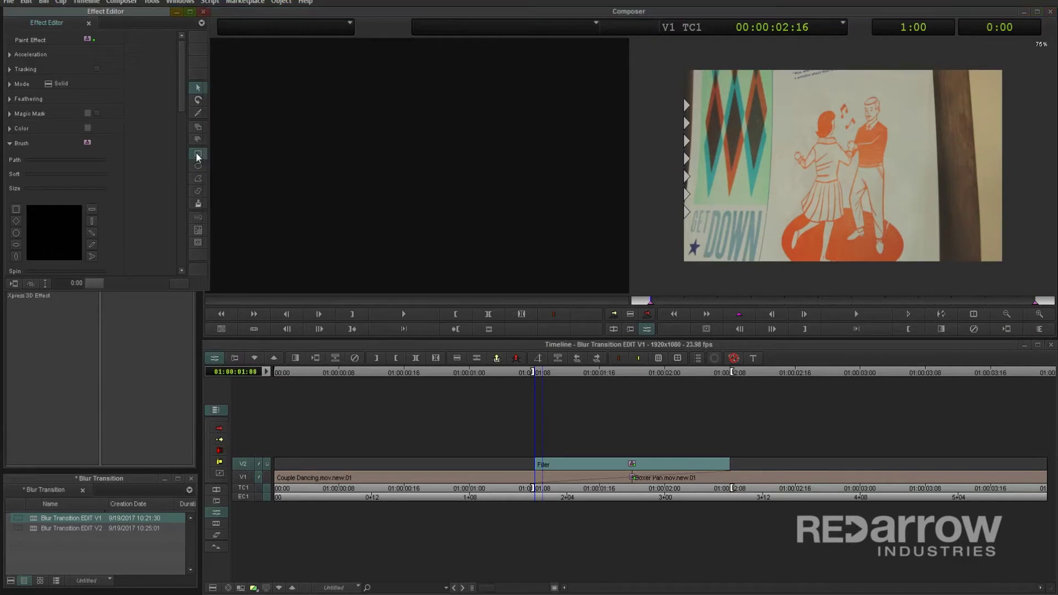
mouse_move(668, 56)
left_mouse_down()
mouse_move(991, 274)
mouse_move(1026, 279)
left_mouse_up()
left_click_drag(1026, 279, 1026, 280)
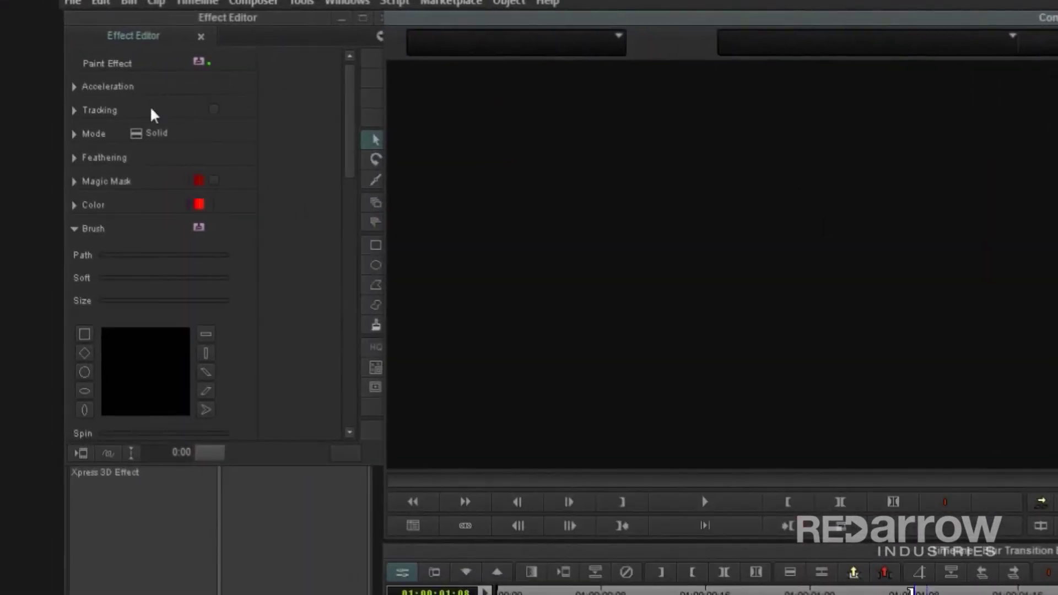
Step: Change the rectangle's paint mode to Blur and set its horizontal and vertical blur to 11
left_click(137, 131)
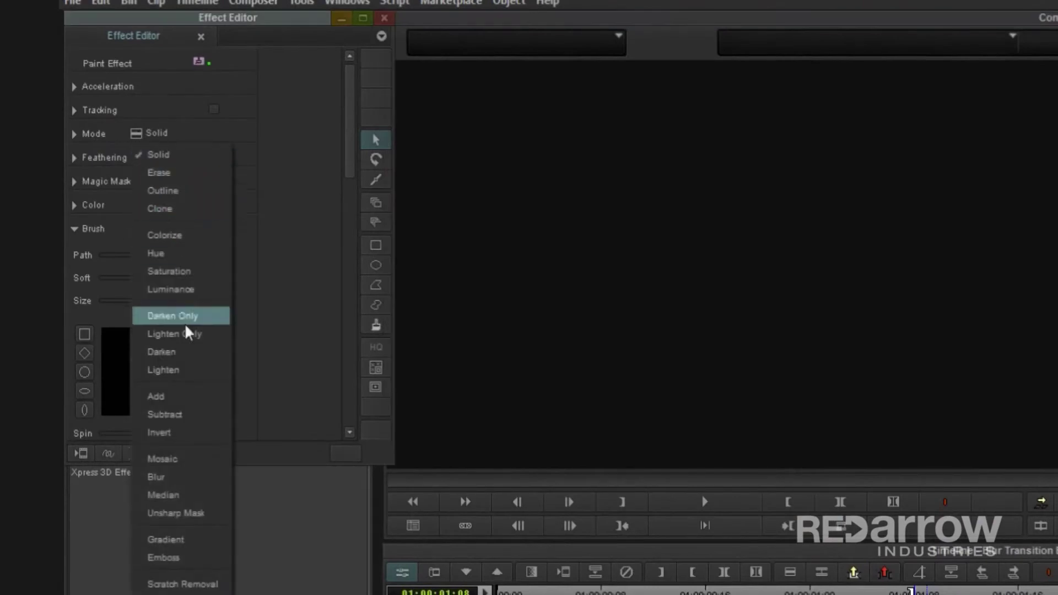
left_click(200, 479)
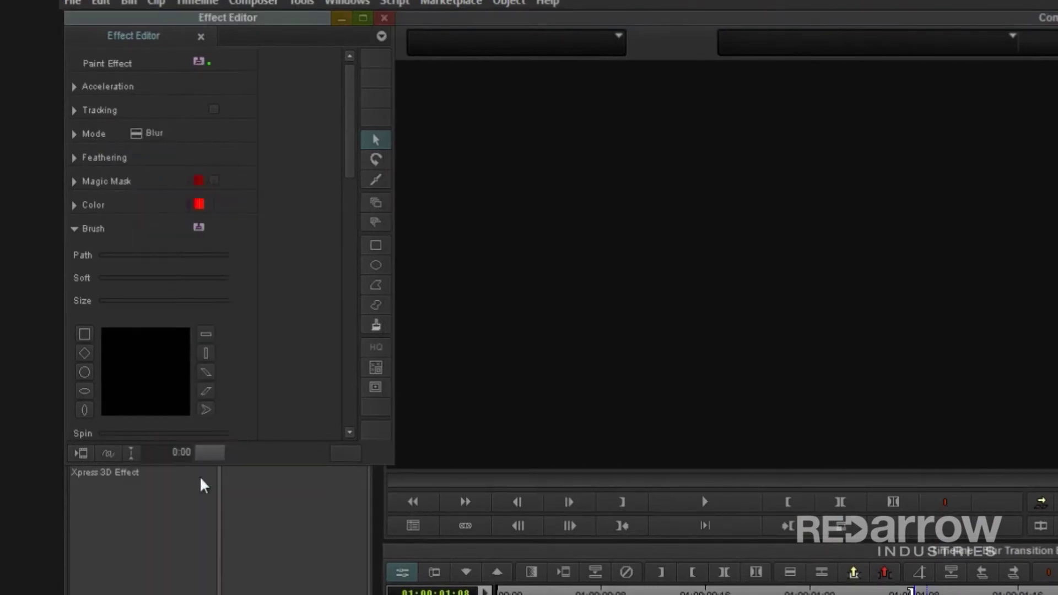
left_click(74, 134)
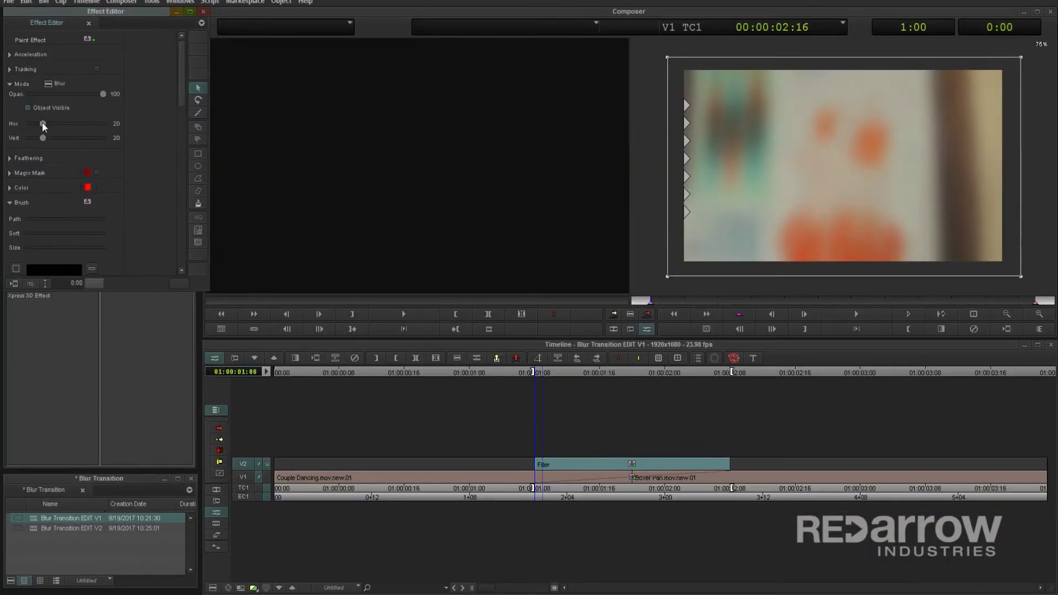
mouse_move(43, 123)
left_mouse_down()
mouse_move(32, 124)
mouse_move(36, 138)
left_mouse_up()
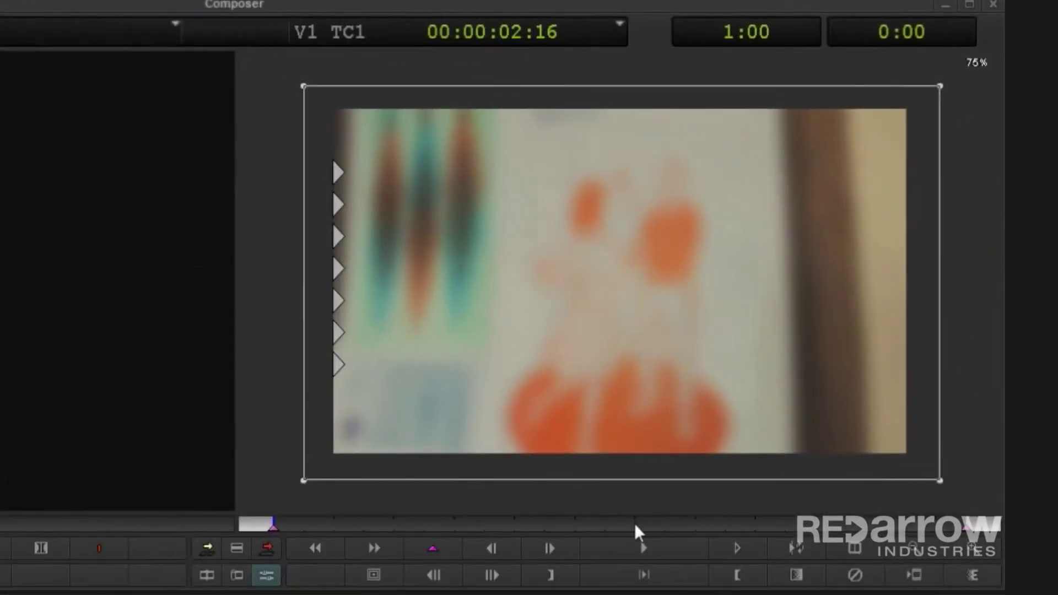
Step: Add a keyframe at the effect's midpoint, and set horizontal and vertical blur to 0 at the first and last keyframes
left_click(637, 524)
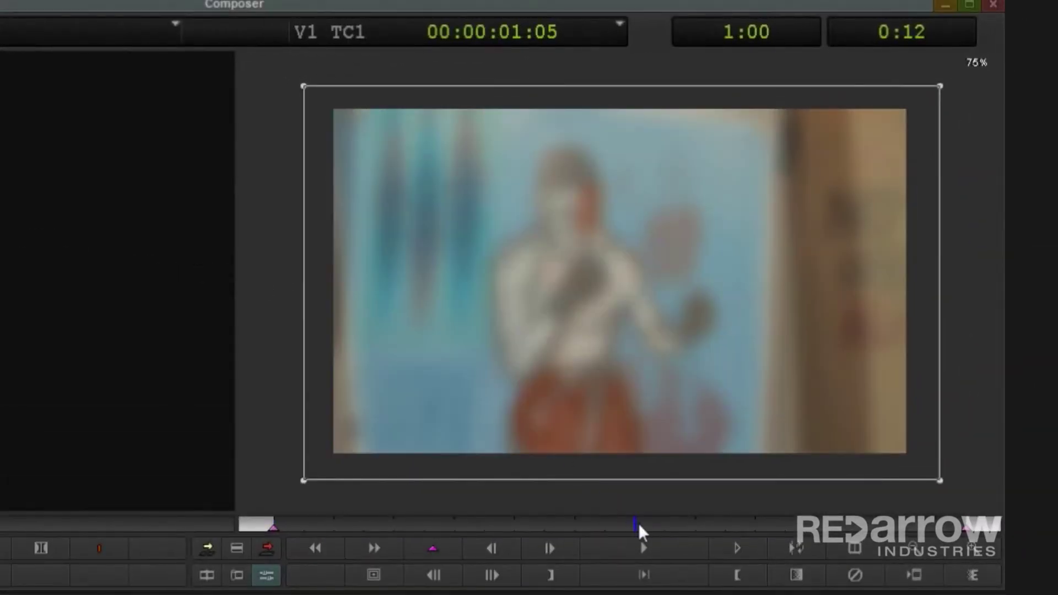
left_click(449, 551)
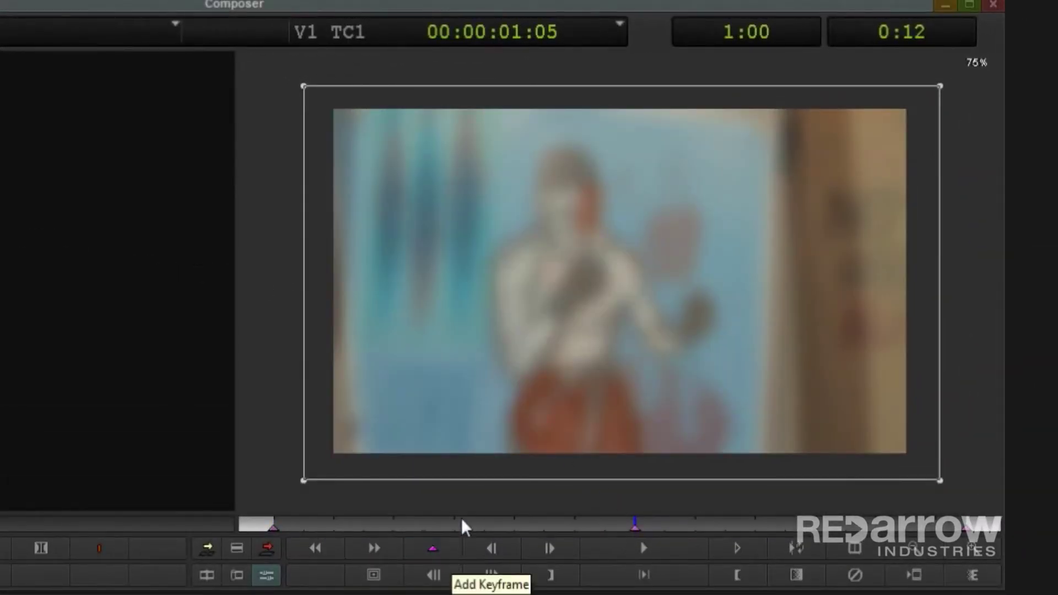
left_click(279, 530)
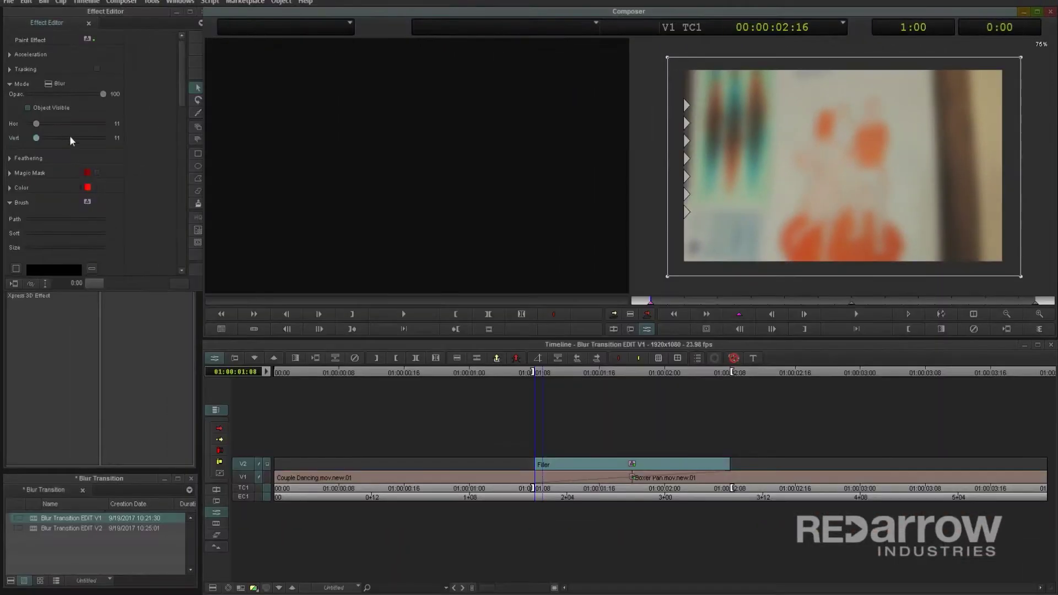
left_click_drag(36, 138, 12, 140)
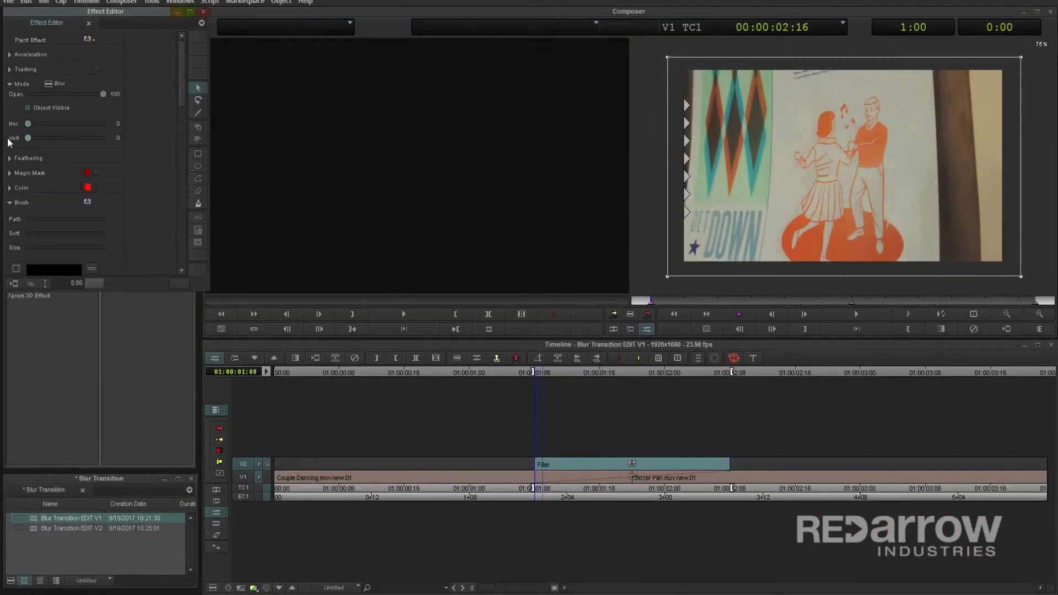
left_click(1036, 302)
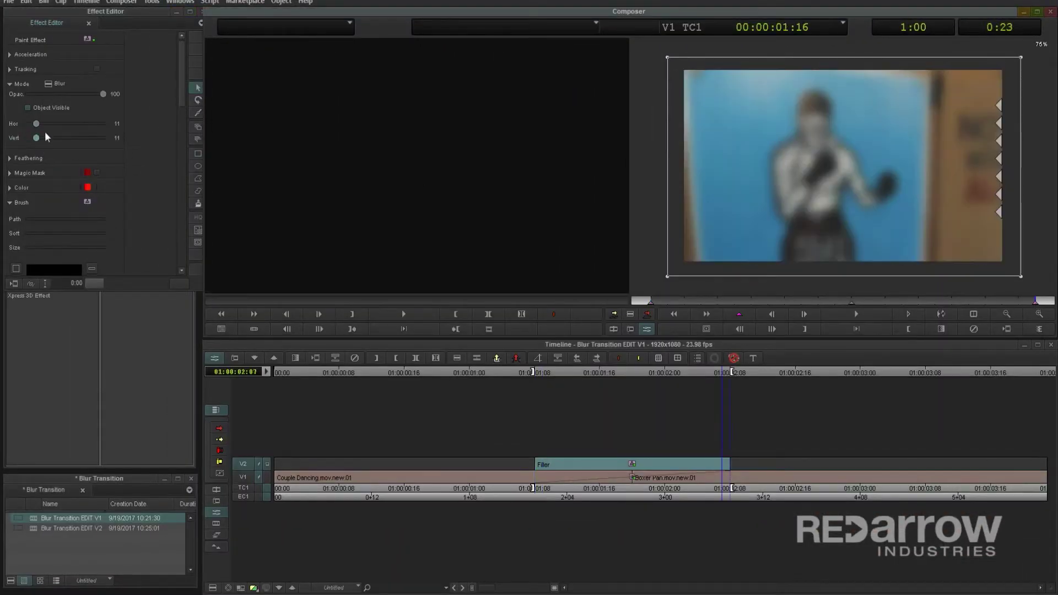
left_click_drag(36, 138, 14, 140)
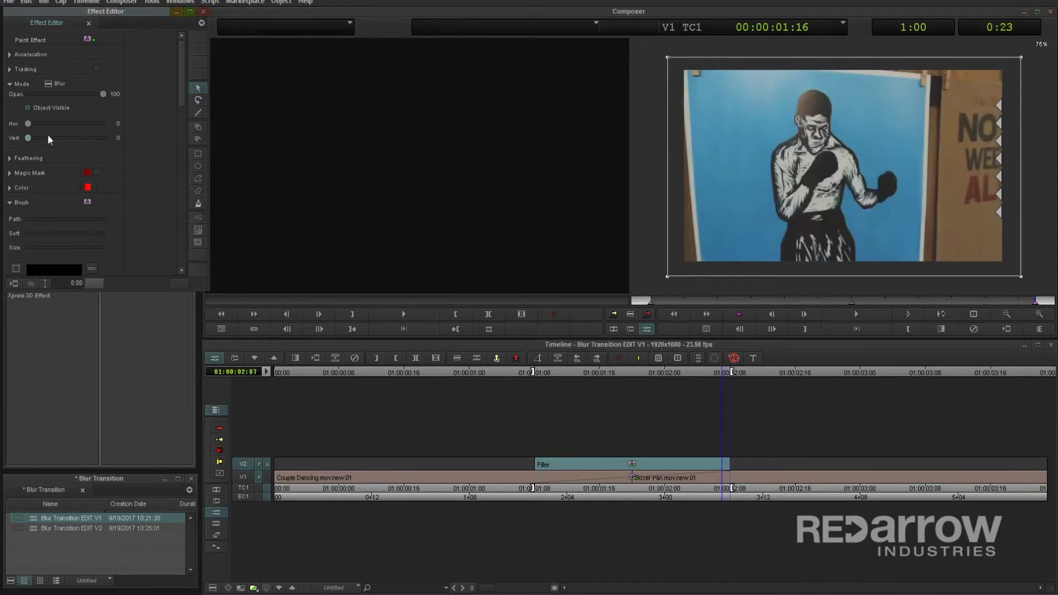
Step: Mark the entire sequence from start to end and render the effects on V1 and V2
left_click(499, 373)
key("Home")
key("i")
key("End")
key("o")
left_click(244, 476)
key("ctrl+r")
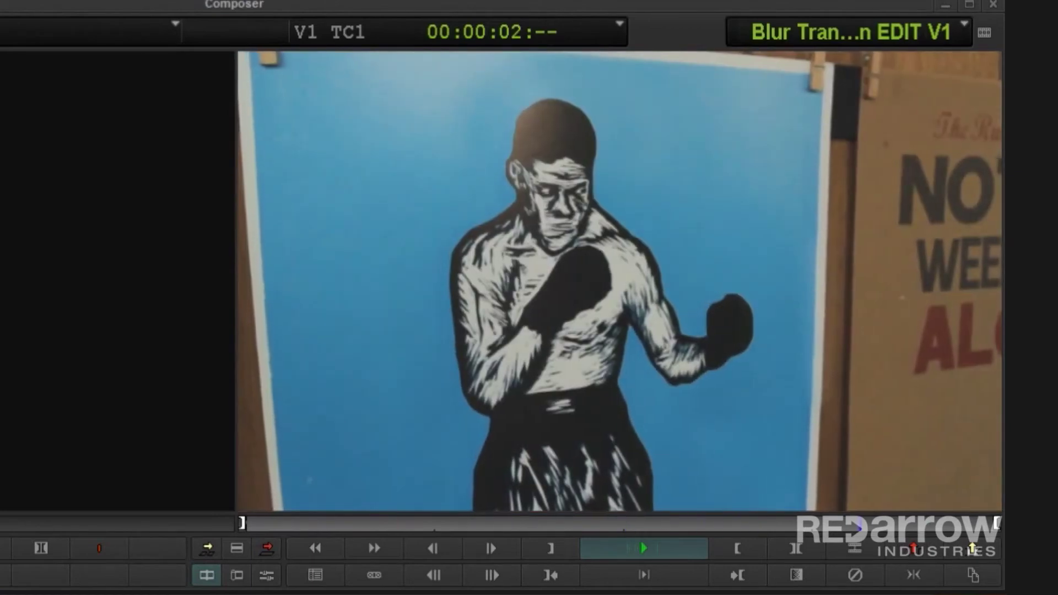
Step: Play and step through the blur transition between the two clips to check how it looks
key("a")
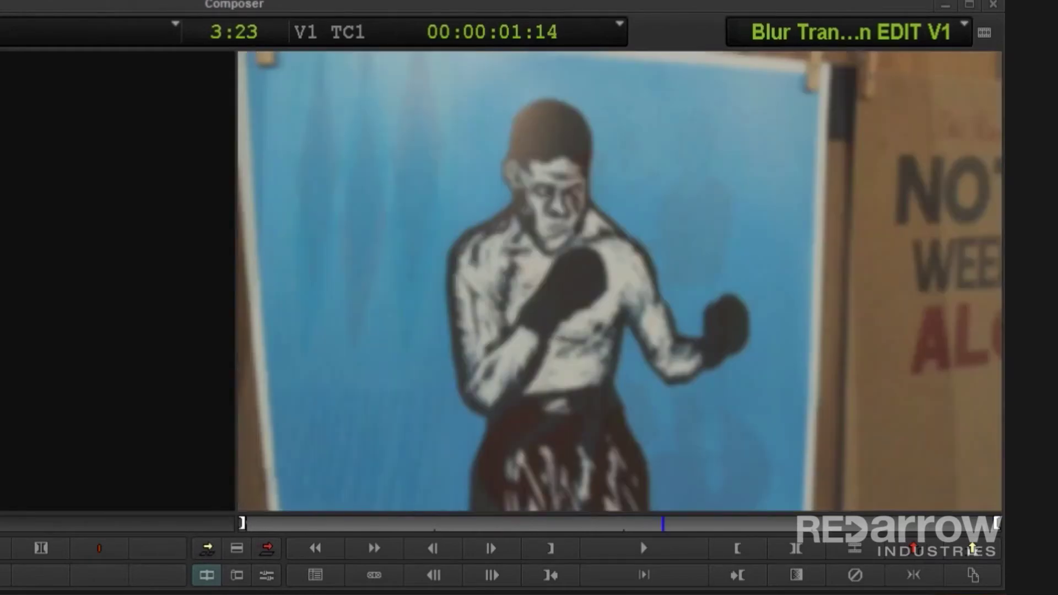
key("Right")
key("Right")
key("Left")
key("Left")
key("Right")
key("Left")
key("Right")
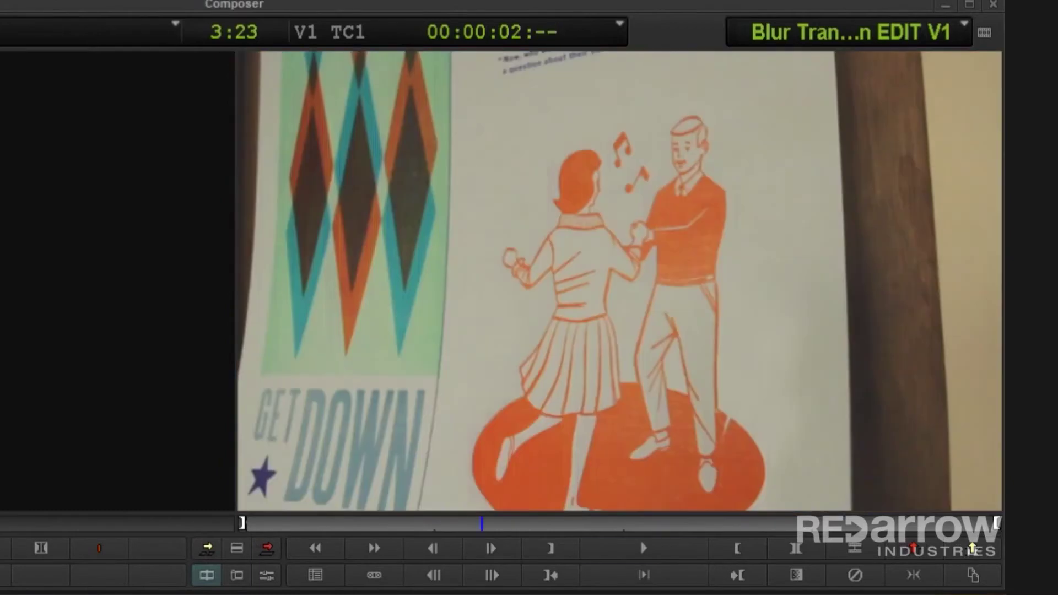
key("space")
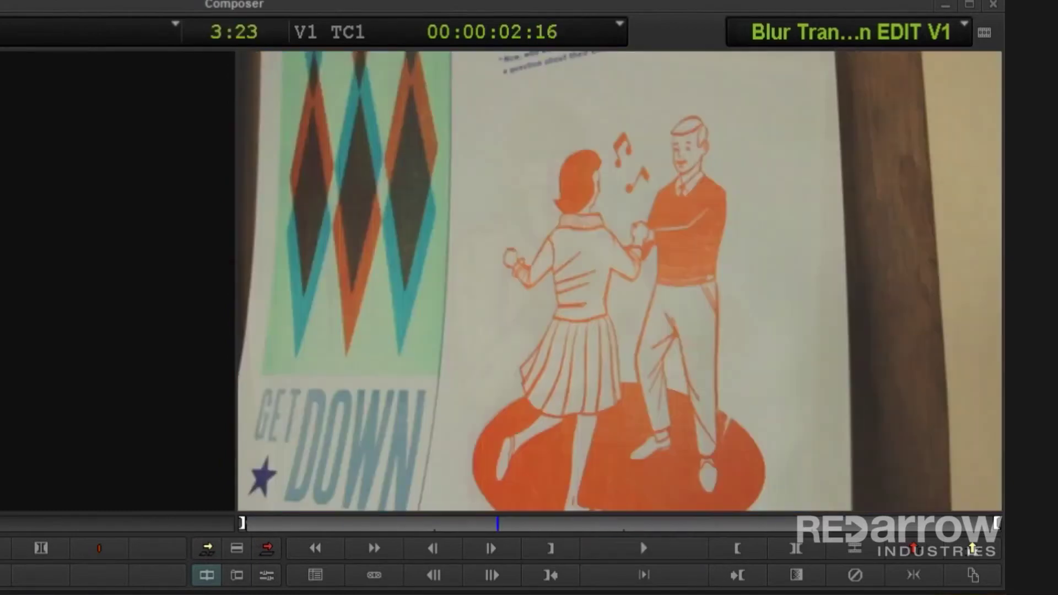
key("space")
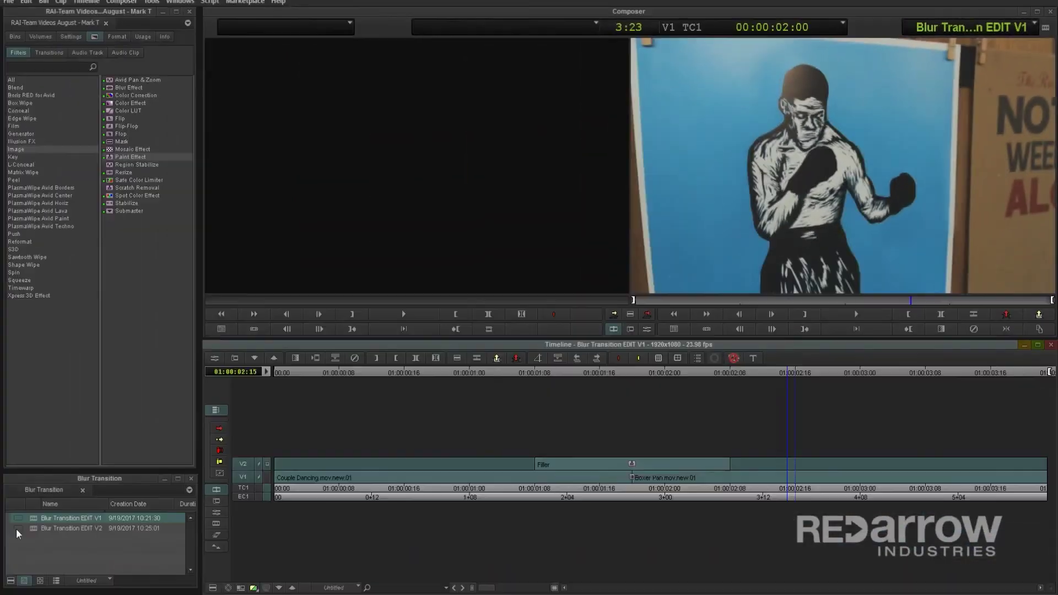
Step: Load the Blur Transition EDIT V2 sequence and add an edit in the Boxer Pan clip 12 frames after the cut
double_click(30, 529)
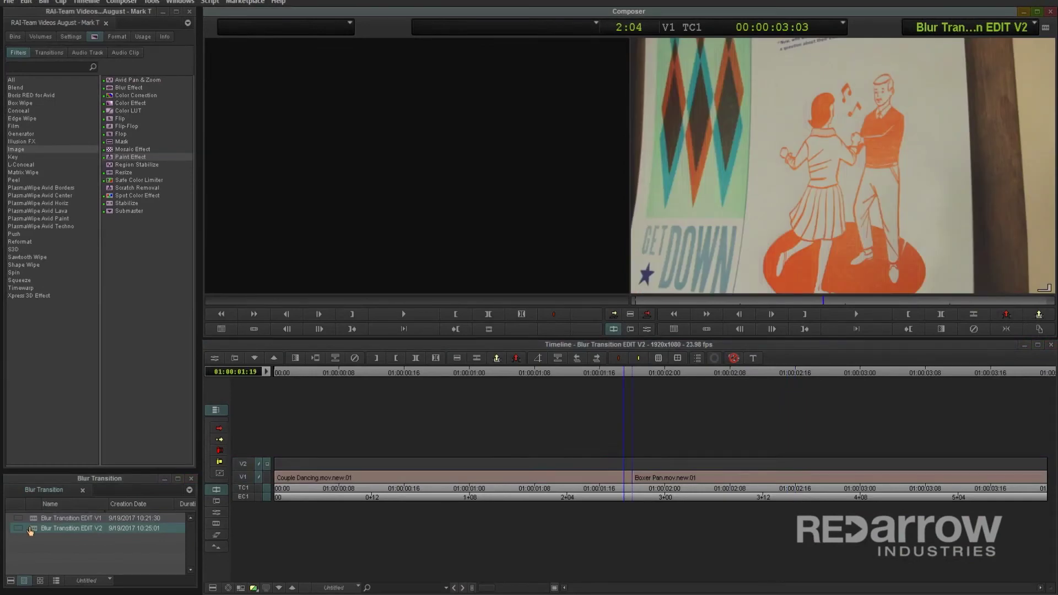
left_click(633, 372)
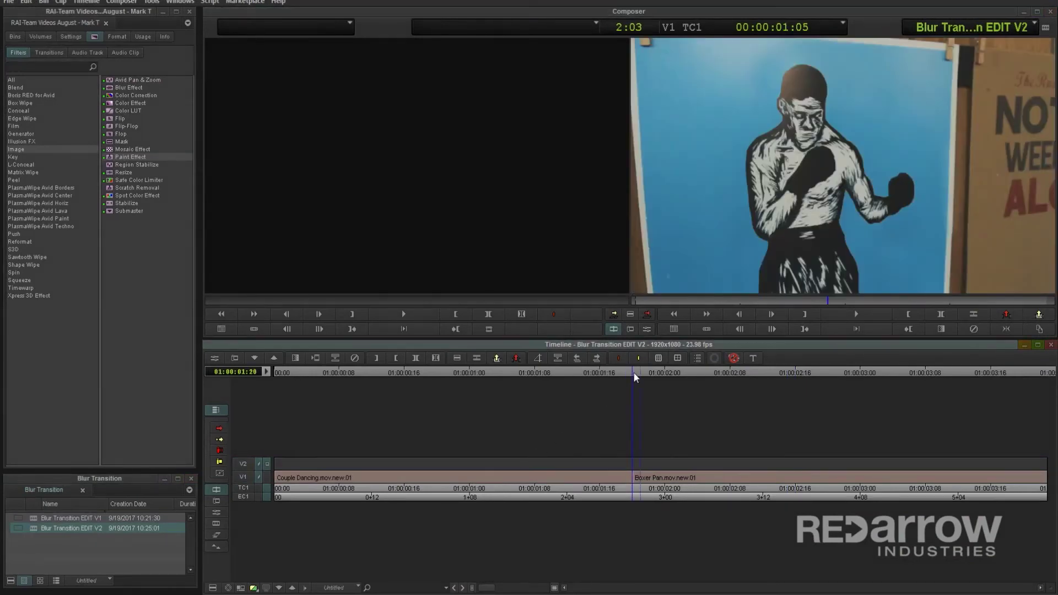
key("space")
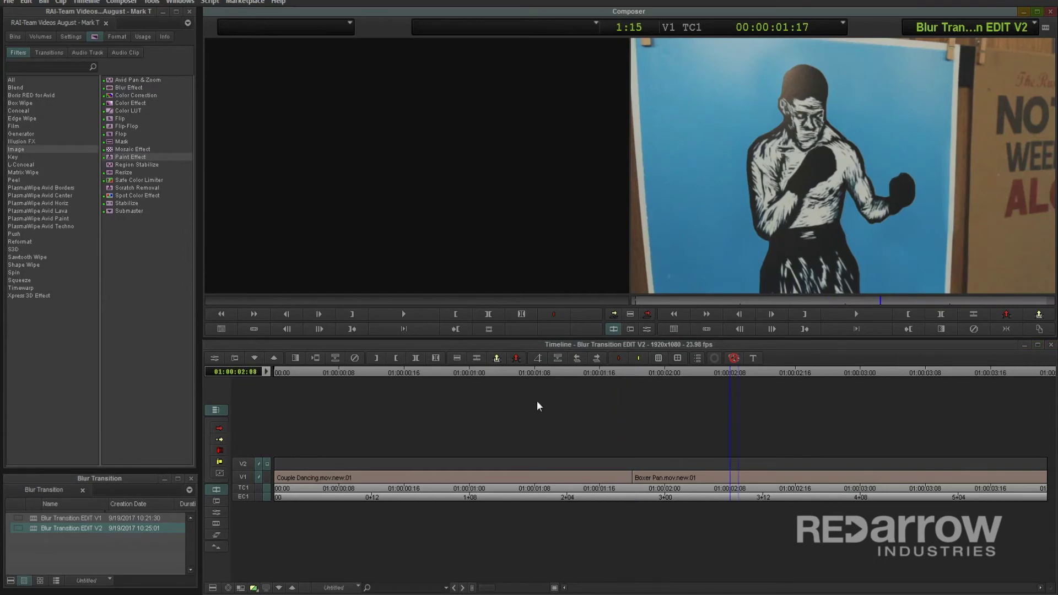
left_click(249, 478)
key("ctrl+e")
Step: Add an edit in the Couple Dancing clip 12 frames before the cut
left_click(643, 372, "ctrl")
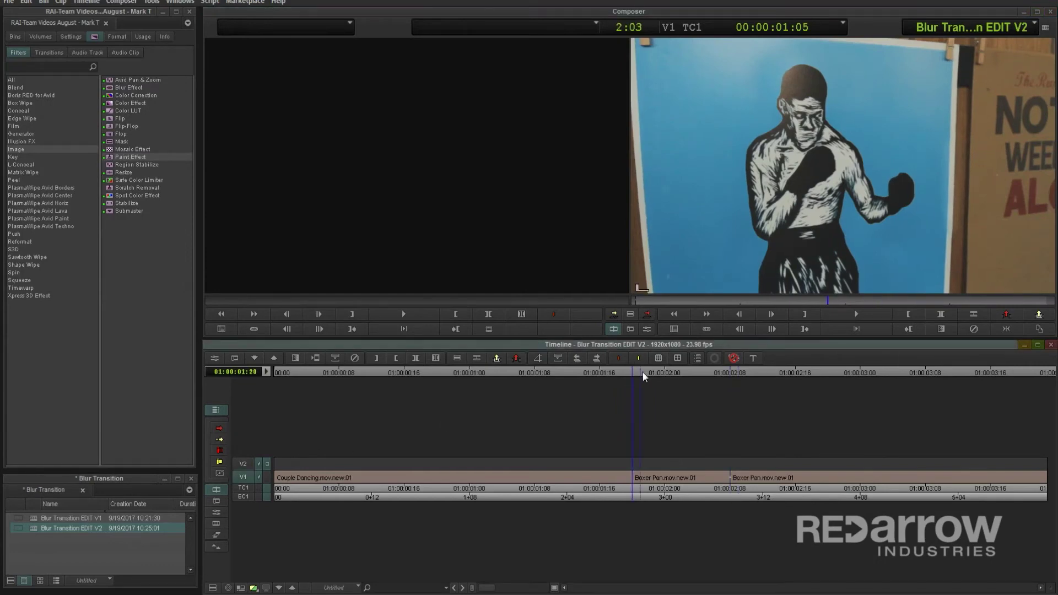
type("-12")
key("Return")
key("ctrl+e")
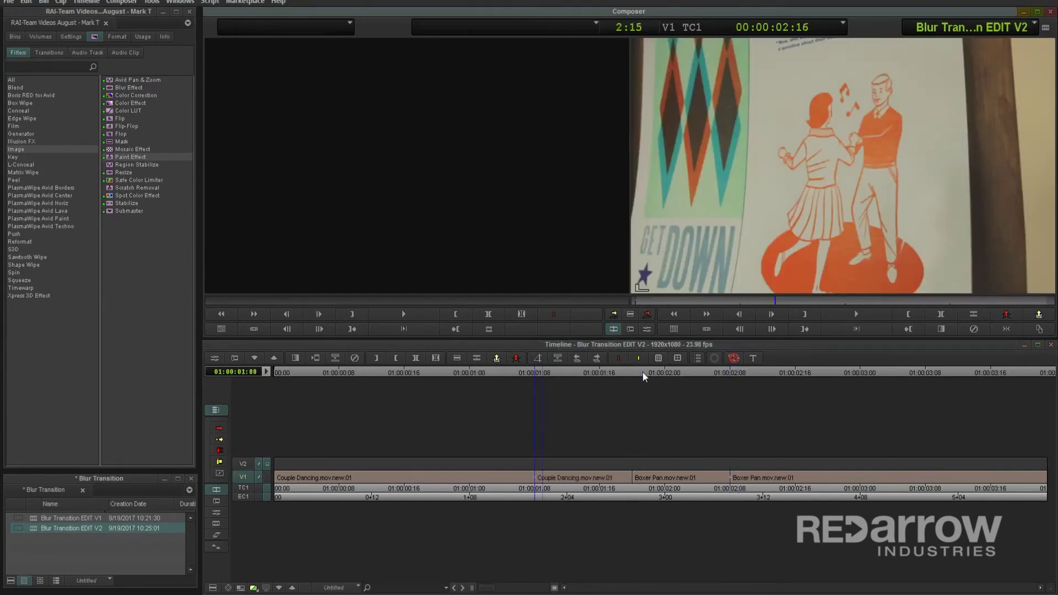
Step: Apply the Paint Effect to the short Couple Dancing segment before the cut and open it in Effect Mode
left_click(110, 158)
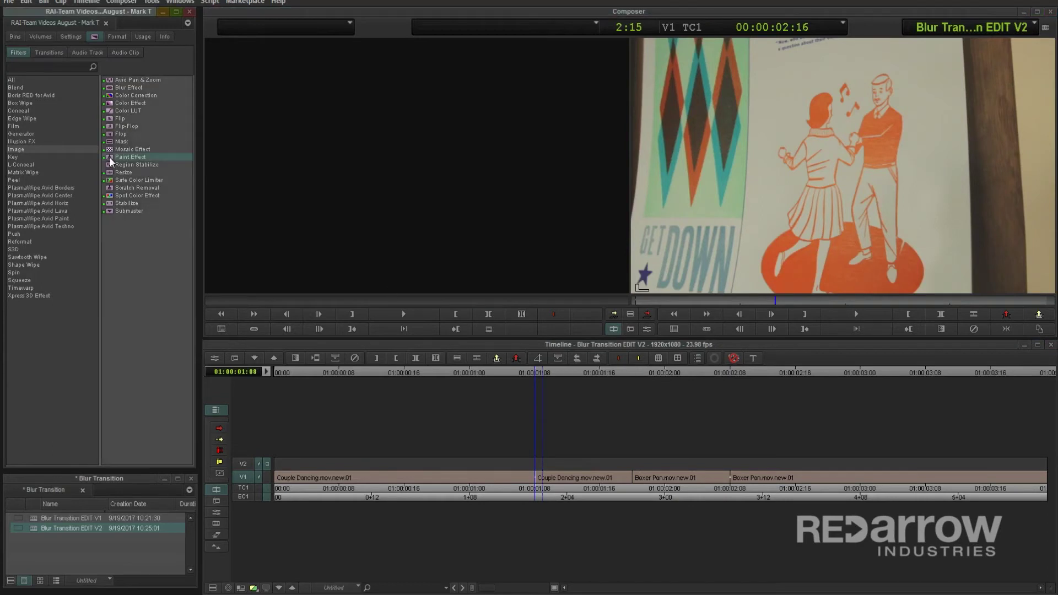
left_click_drag(580, 440, 577, 469)
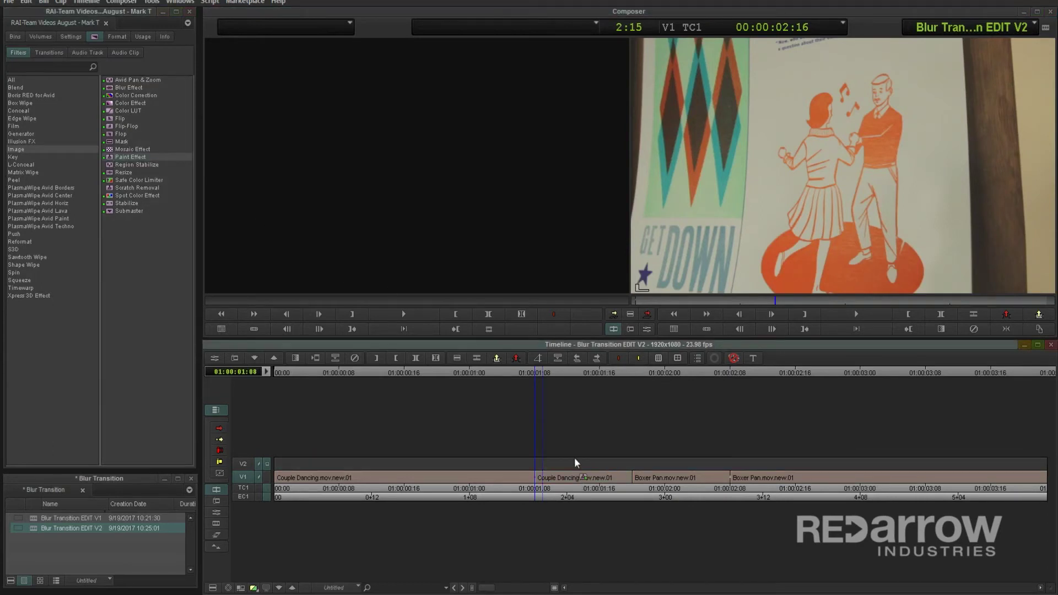
left_click(217, 512)
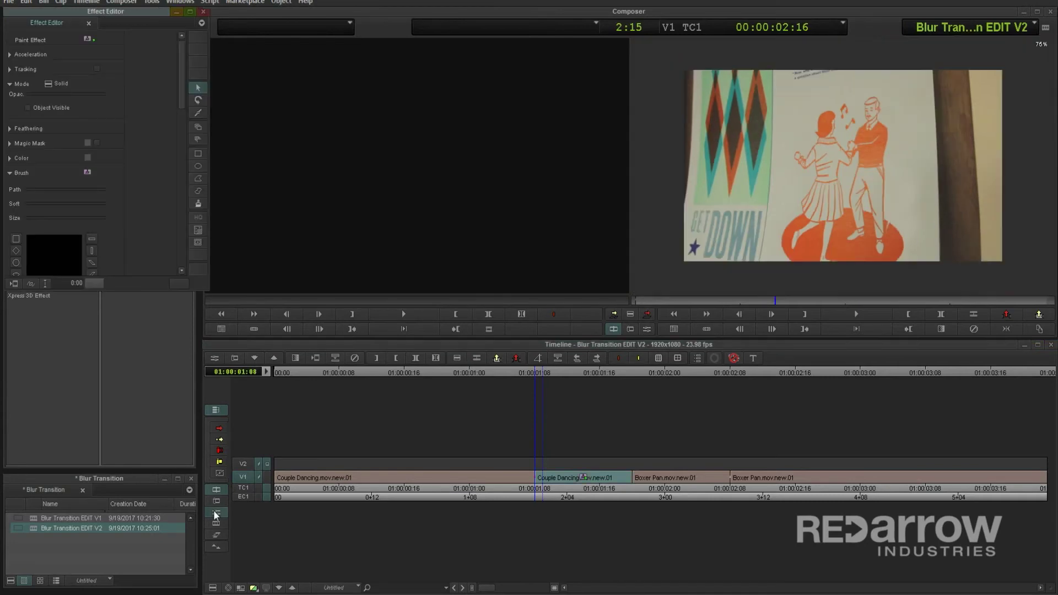
Step: Draw a rectangle covering the whole frame and set it to Blur mode with horizontal and vertical blur of 10
left_click_drag(704, 82, 1017, 277)
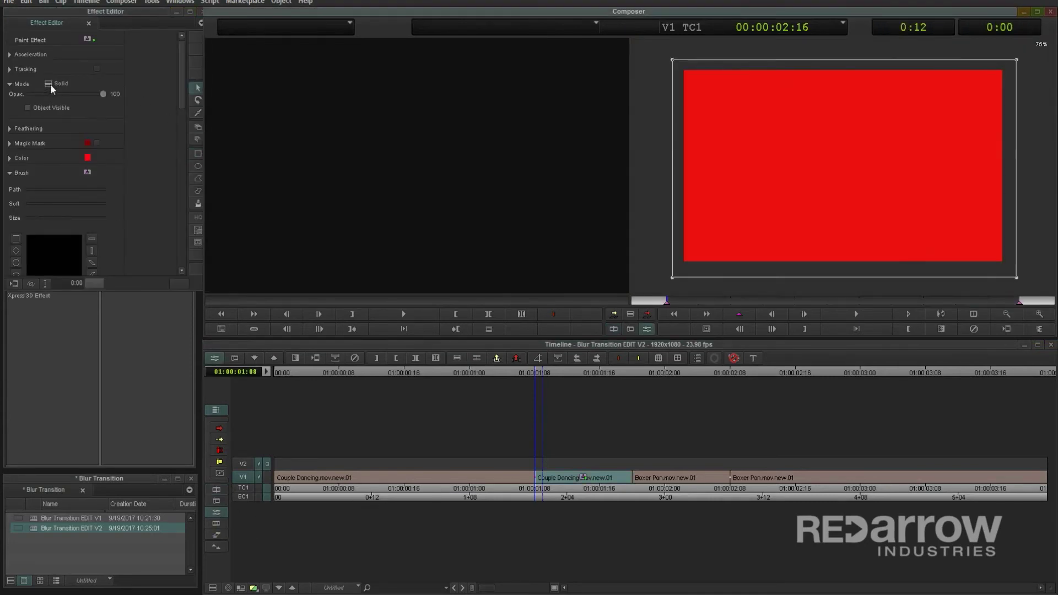
left_click_drag(50, 84, 61, 154)
left_click(42, 122)
type("10")
key("Return")
left_click(42, 137)
type("10")
key("Return")
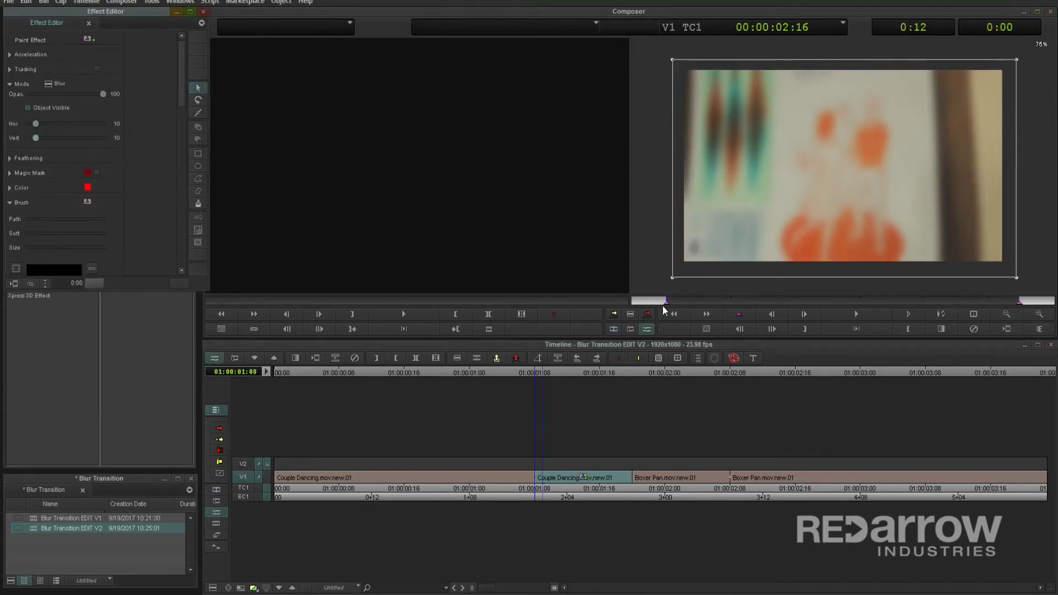
Step: Set horizontal and vertical blur to 0 at the Couple Dancing segment's first keyframe, and go to its last keyframe
left_click(666, 302)
left_click_drag(36, 138, 0, 126)
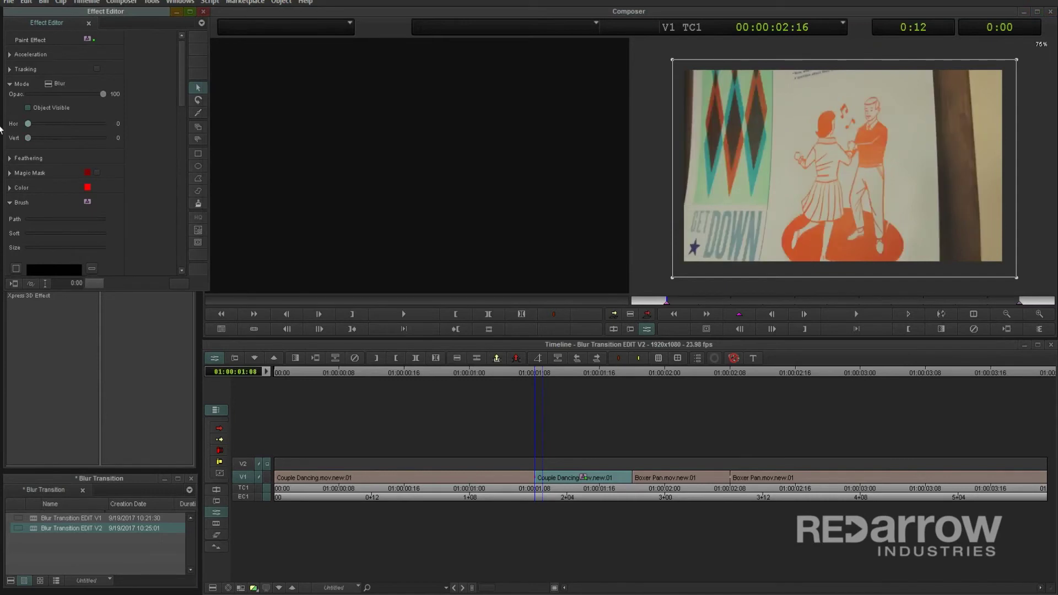
left_click(1019, 301)
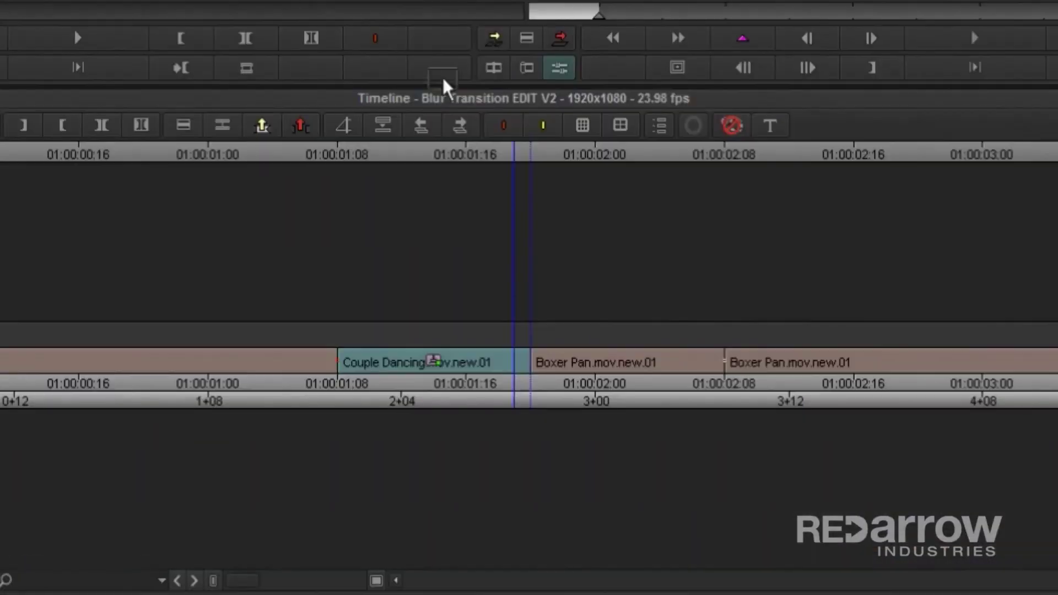
Step: Copy the blur Paint Effect to the short Boxer Pan segment after the cut, with horizontal and vertical blur 10 at the first keyframe and 0 at the last
left_click(601, 364)
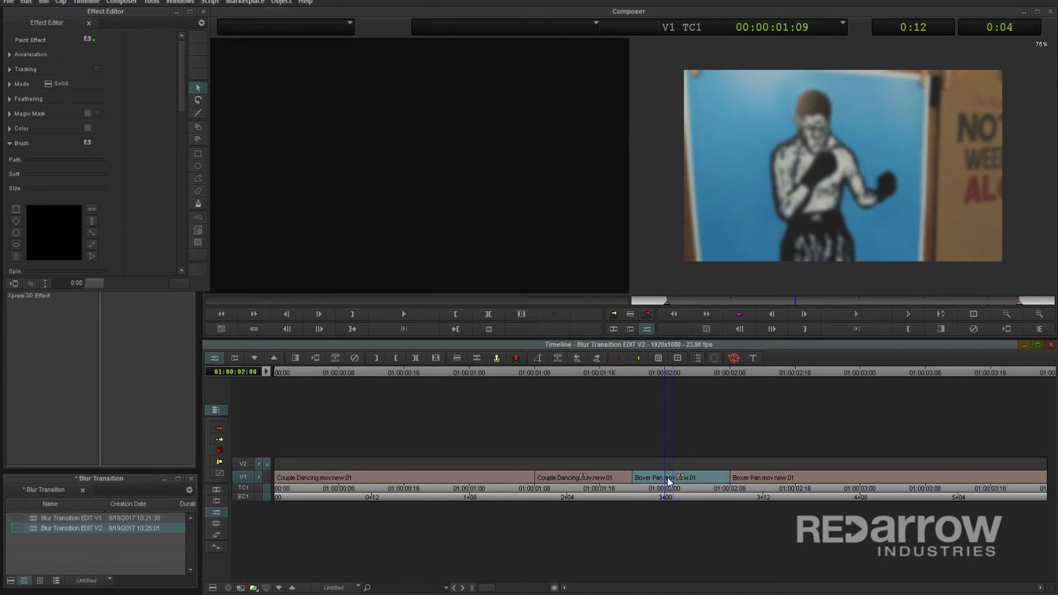
left_click(668, 301)
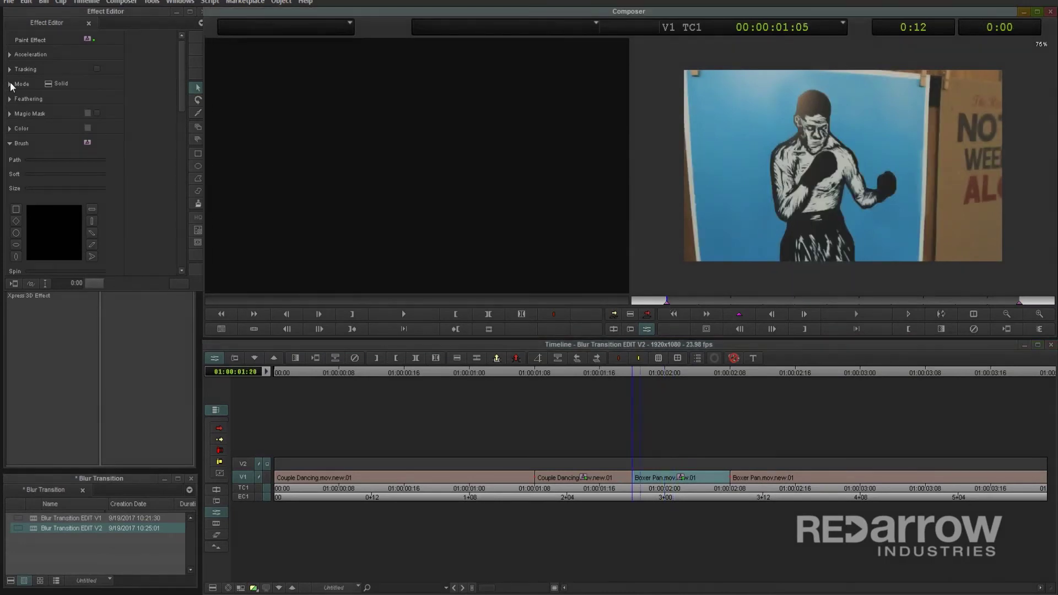
left_click(10, 83)
key("shift+Right")
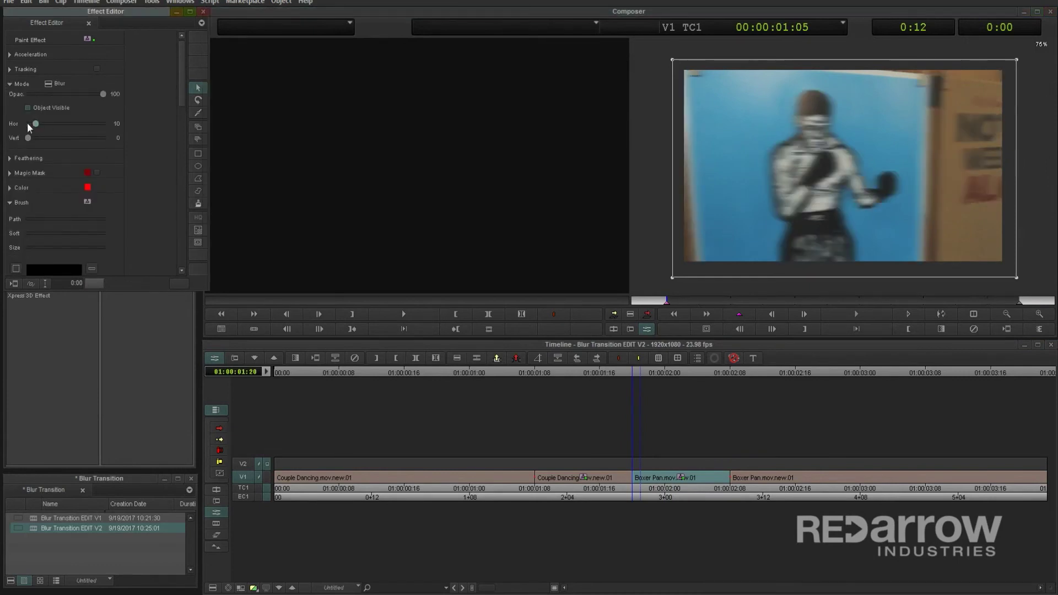
left_click(28, 138)
key("shift+Right")
left_click(1019, 302)
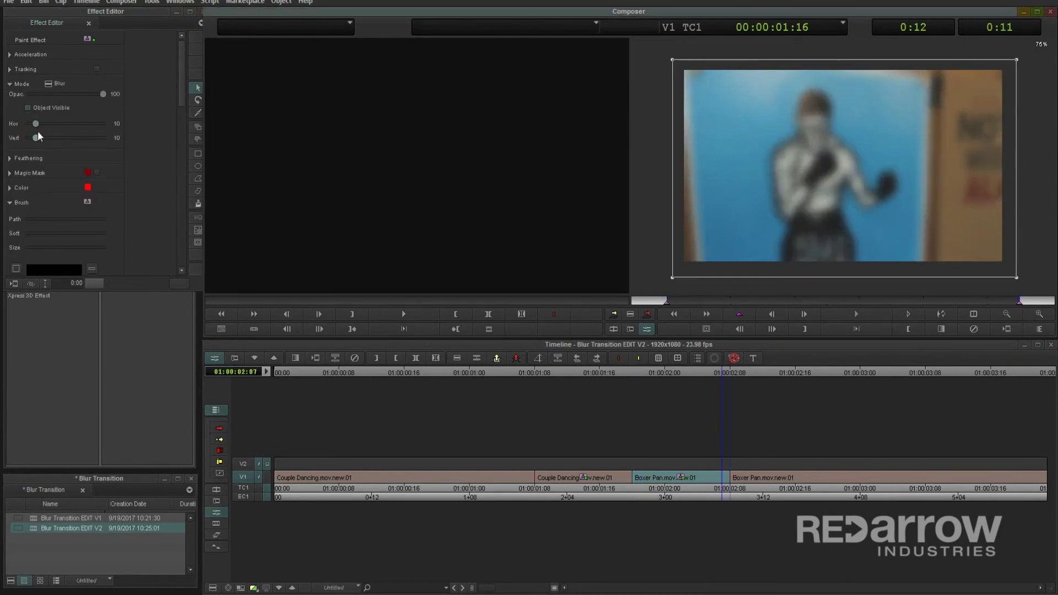
left_click_drag(36, 124, 27, 135)
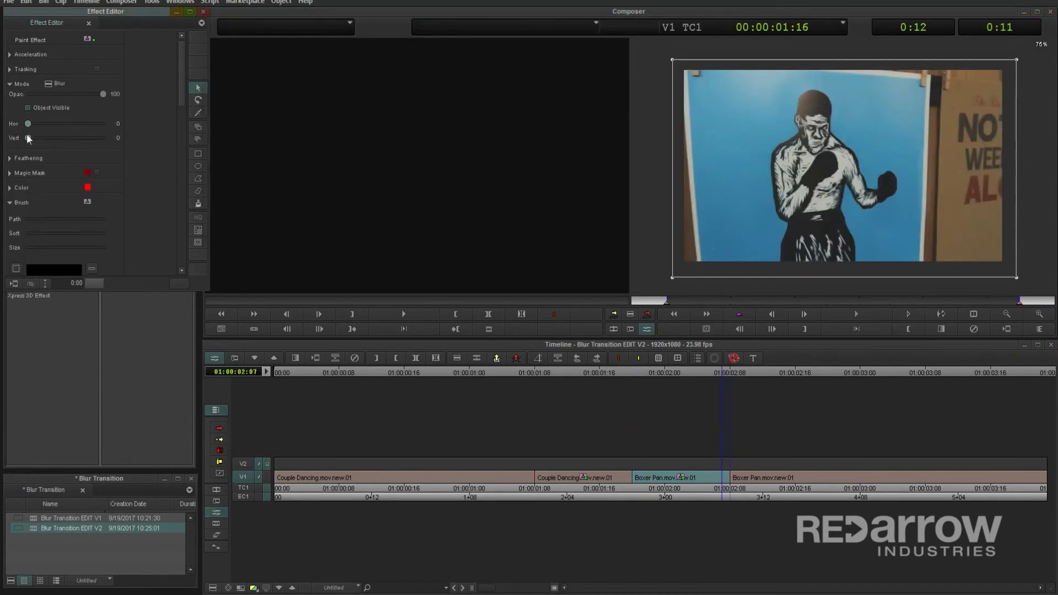
Step: Add a 24-frame dissolve centered on the cut between Couple Dancing and Boxer Pan, and play back the finished blur transition
left_click(631, 372)
key("backslash")
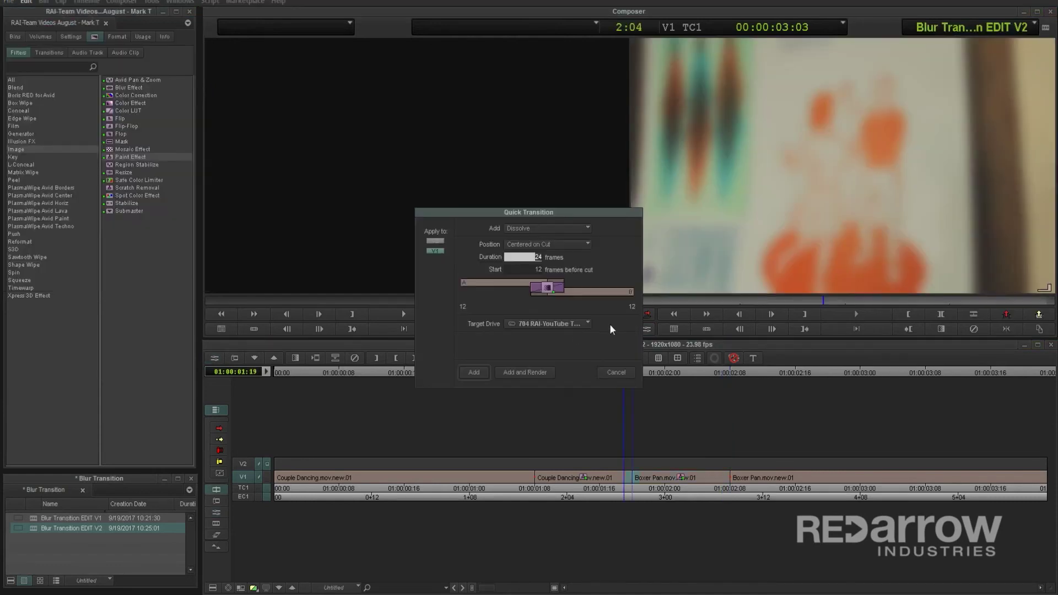
key("Return")
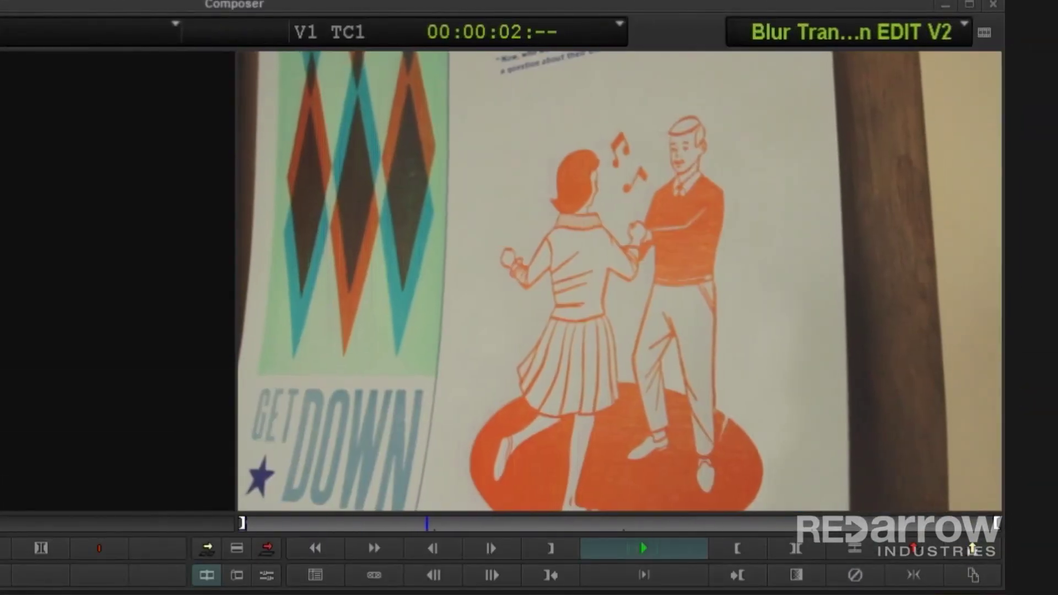
key("space")
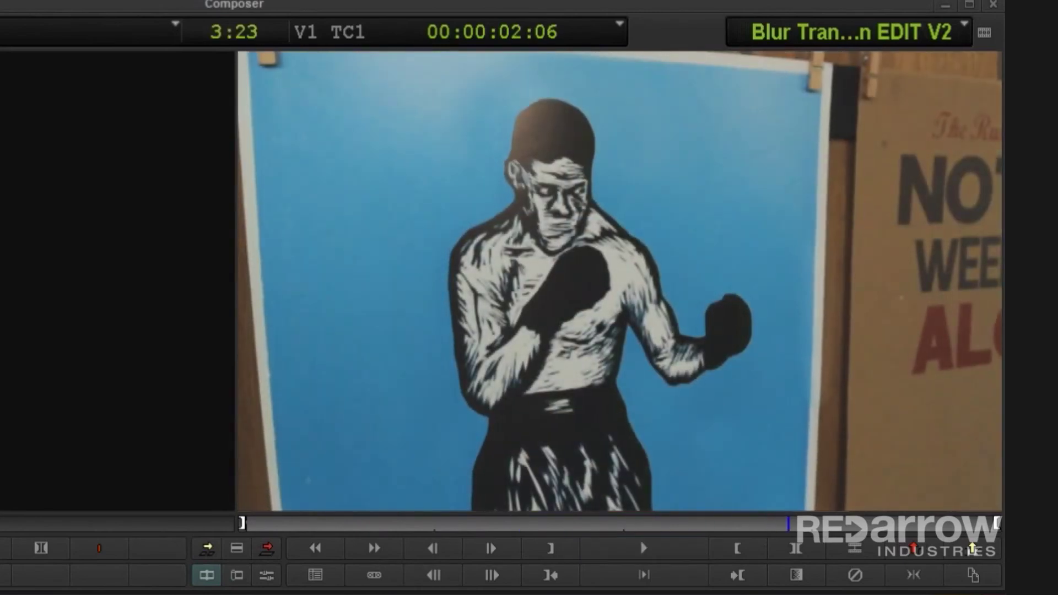